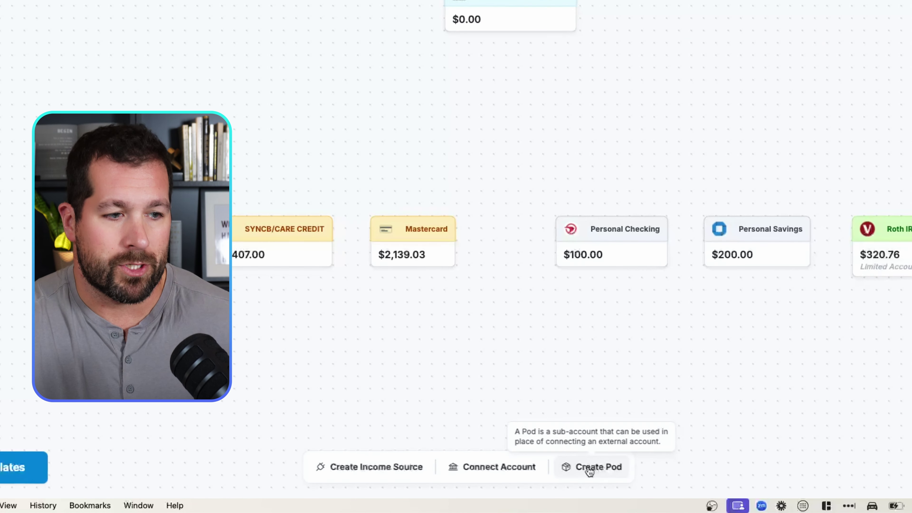
Step: Create a pod named "Baby Step 1 ($1k Emergency Fund)" with the default beneficiary
left_click(589, 472)
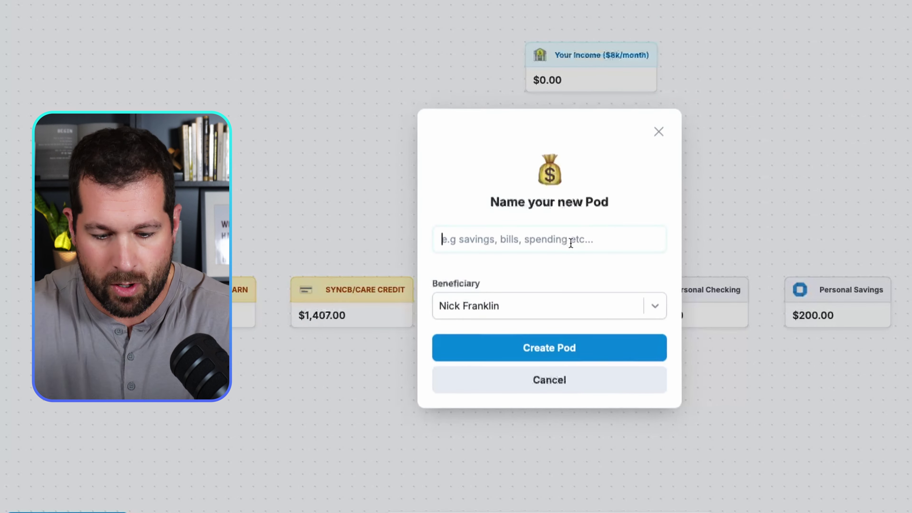
type("Baby St")
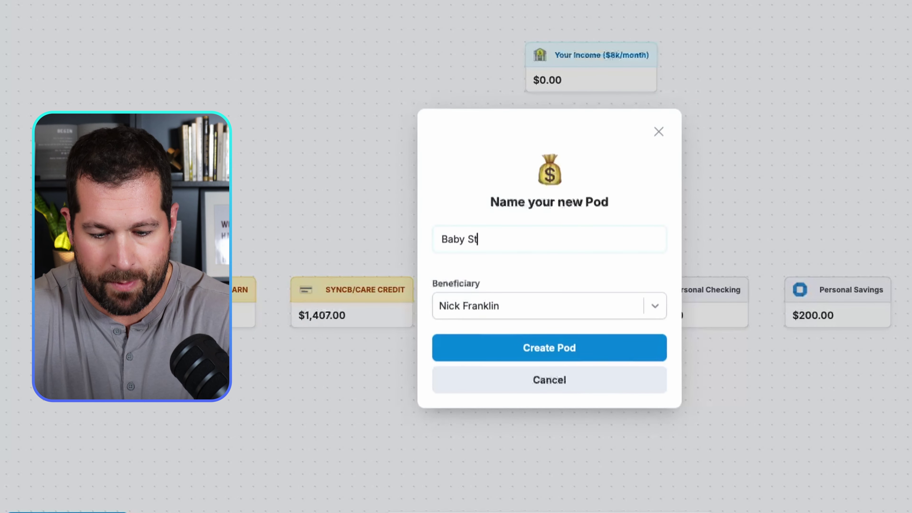
type("ep 1 ($")
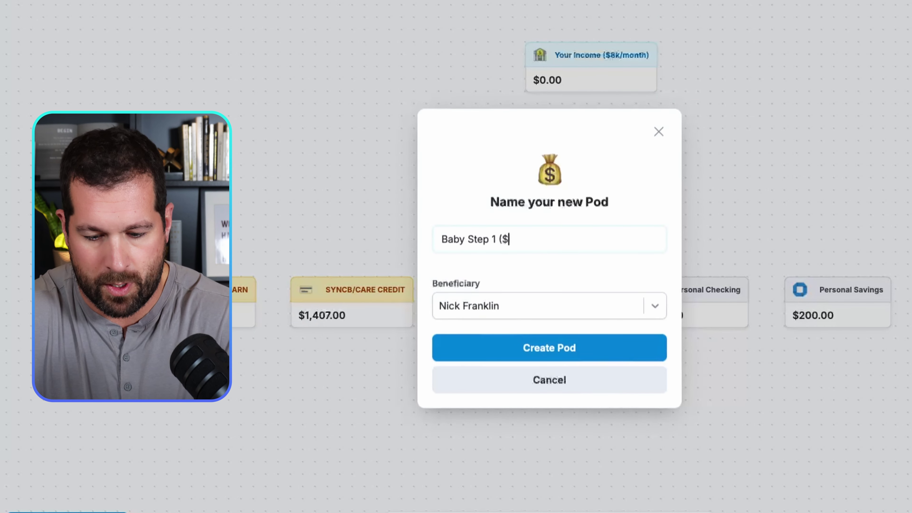
type("1k Emergency Fund)")
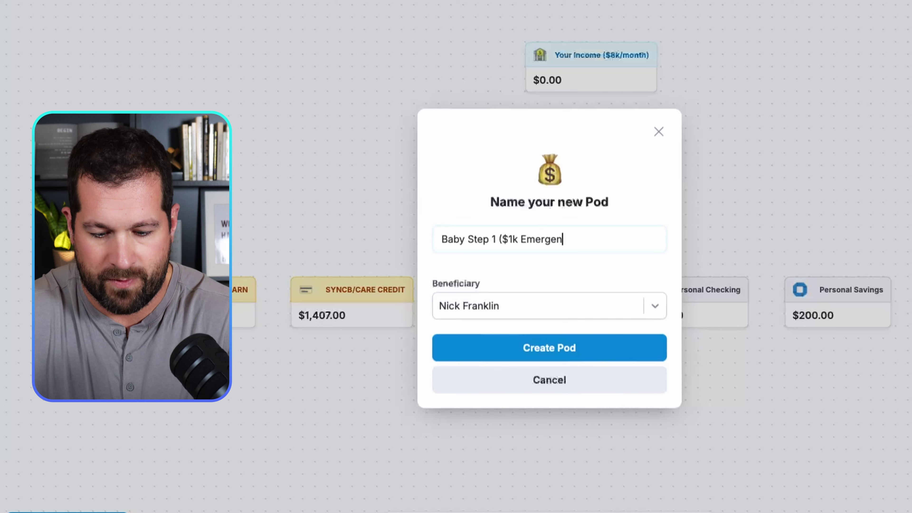
left_click(556, 345)
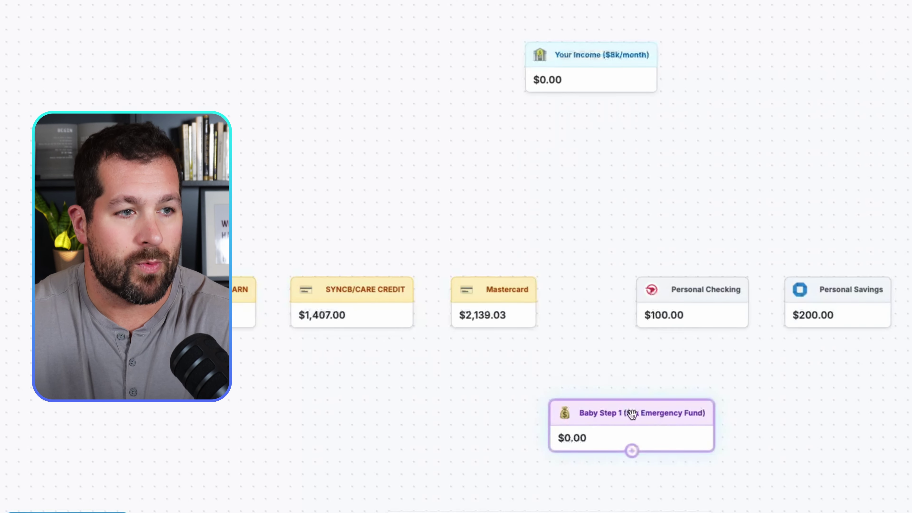
Step: Place the Baby Step 1 pod between the income source and the personal accounts, and review its account details
left_click_drag(631, 413, 707, 166)
left_click(710, 167)
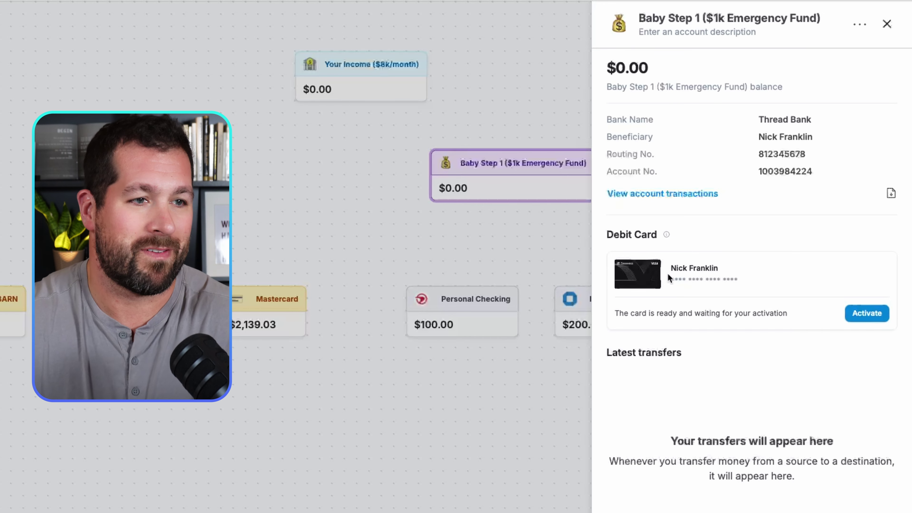
left_click(394, 160)
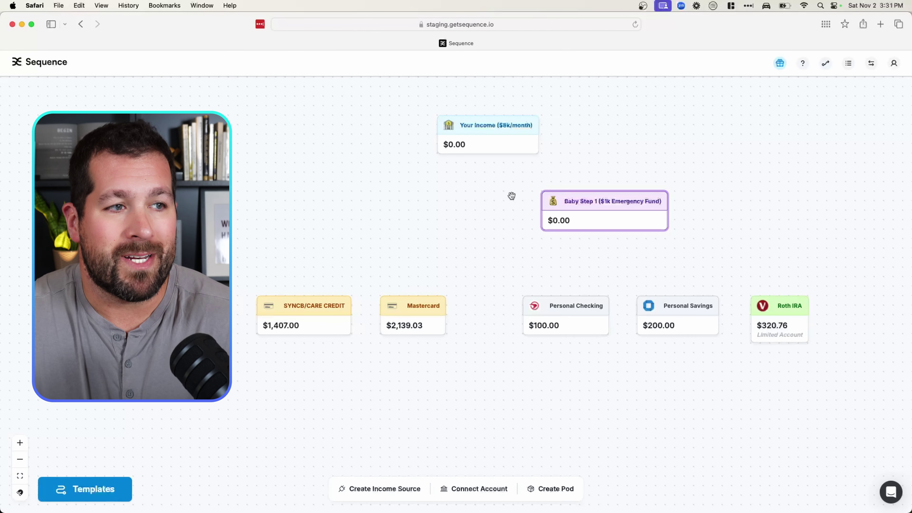
Step: Create an incoming-funds rule from Your Income to the Baby Step 1 pod that tops it up to a $1,000 balance
left_click_drag(487, 154, 539, 235)
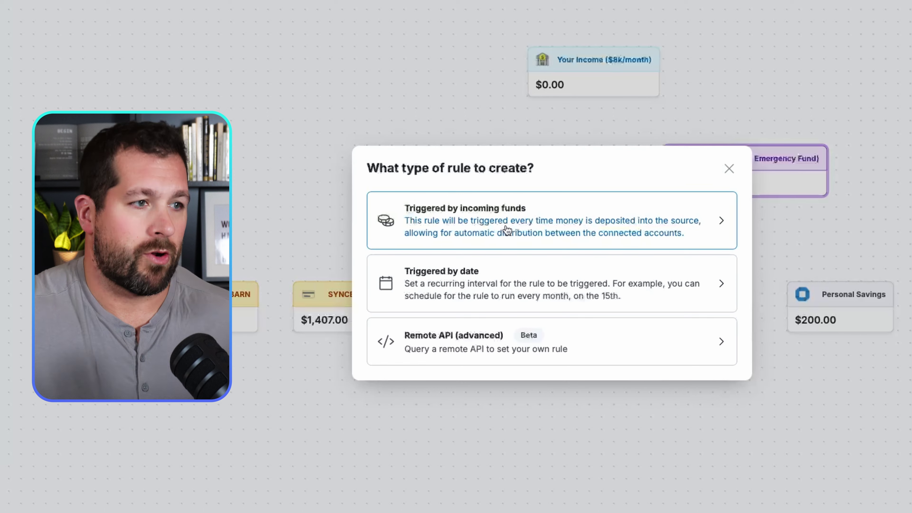
left_click(496, 230)
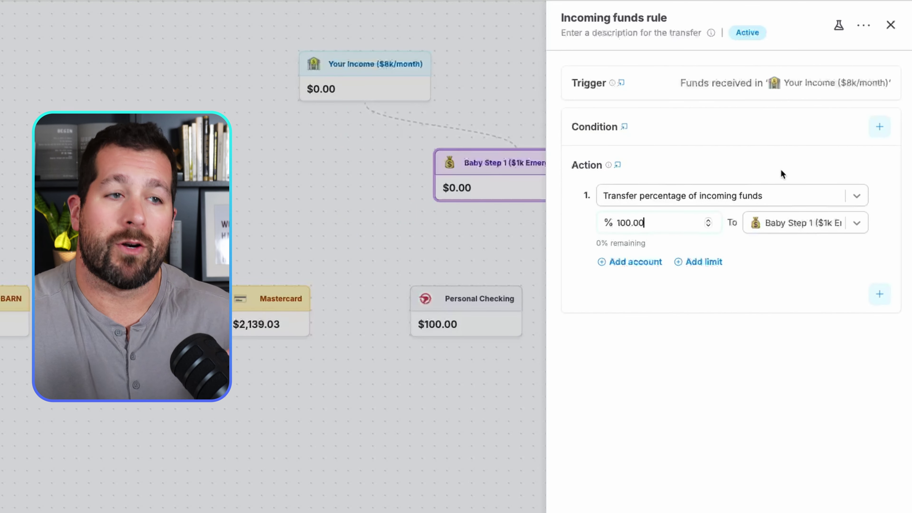
left_click(768, 197)
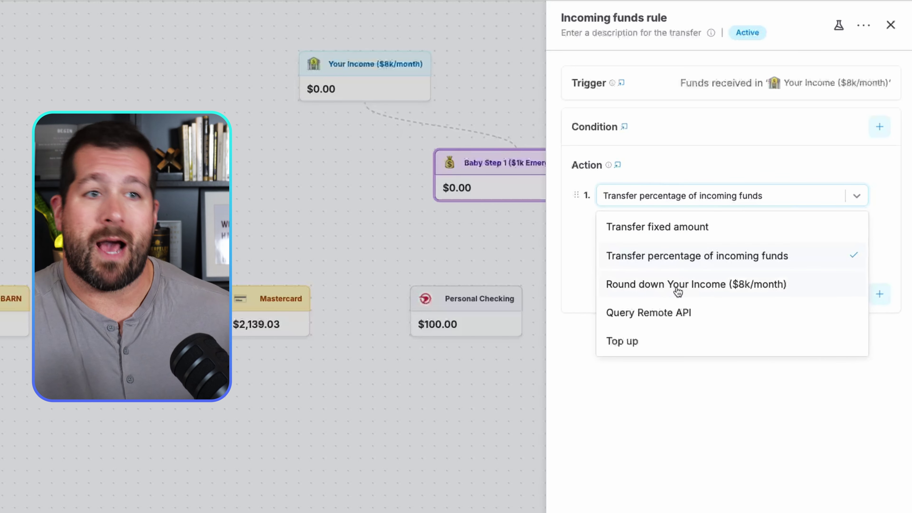
left_click(650, 347)
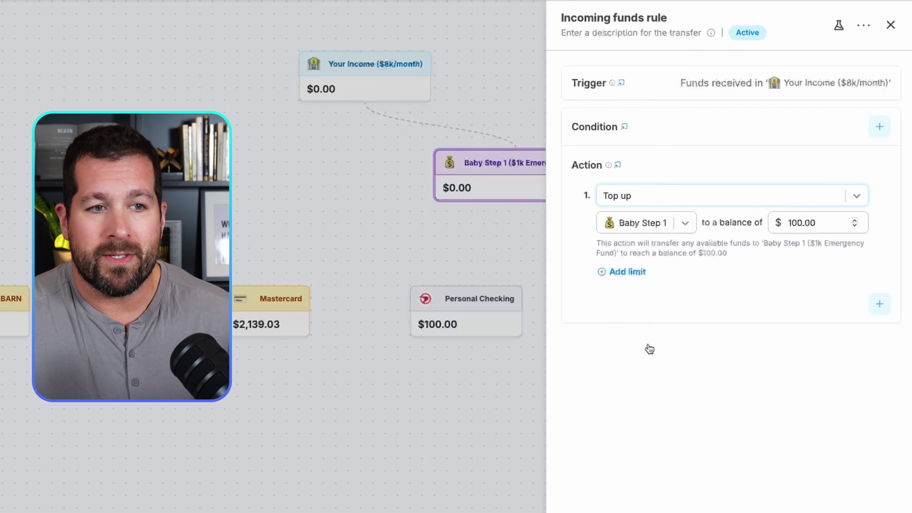
left_click(825, 219)
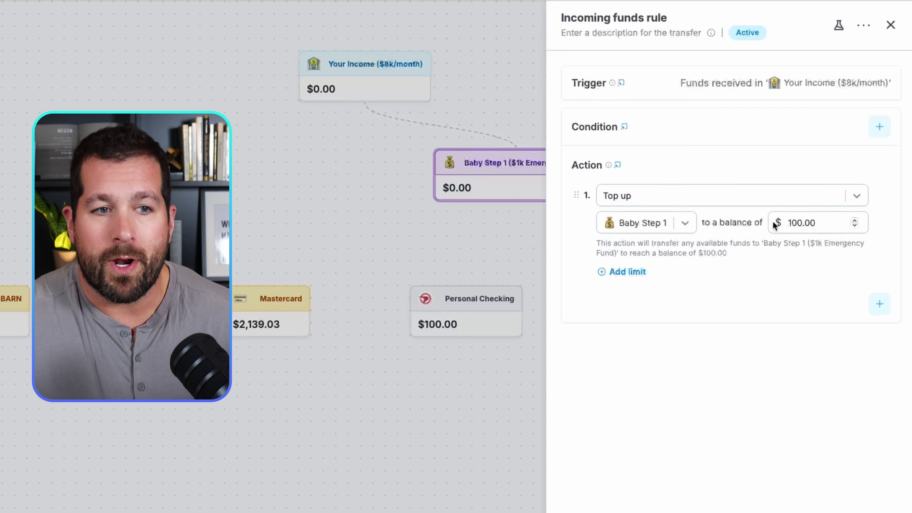
double_click(784, 223)
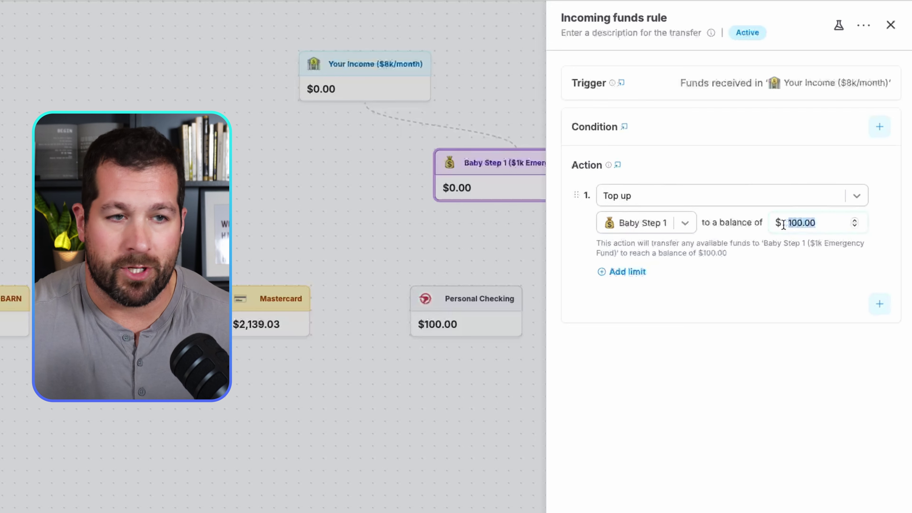
type("1000")
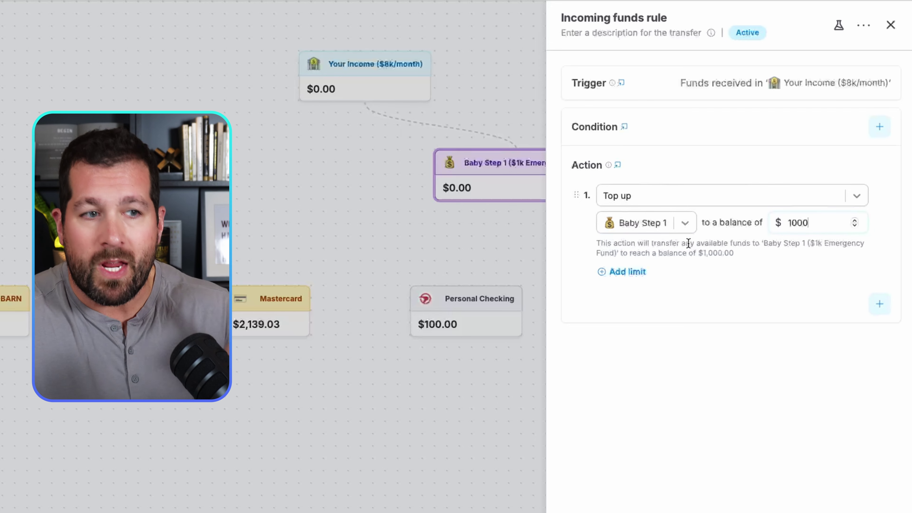
Step: Limit the Baby Step 1 top-up to $100 per transfer and save the rule
left_click(632, 273)
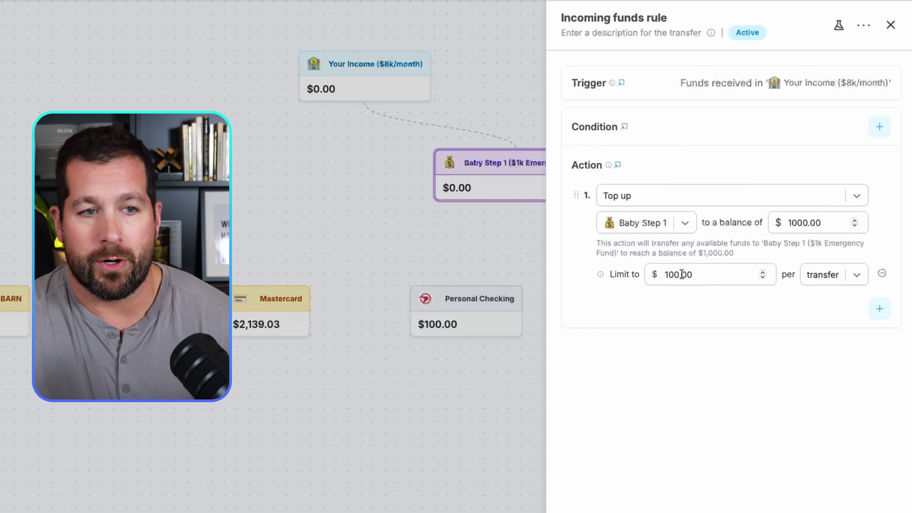
left_click(835, 276)
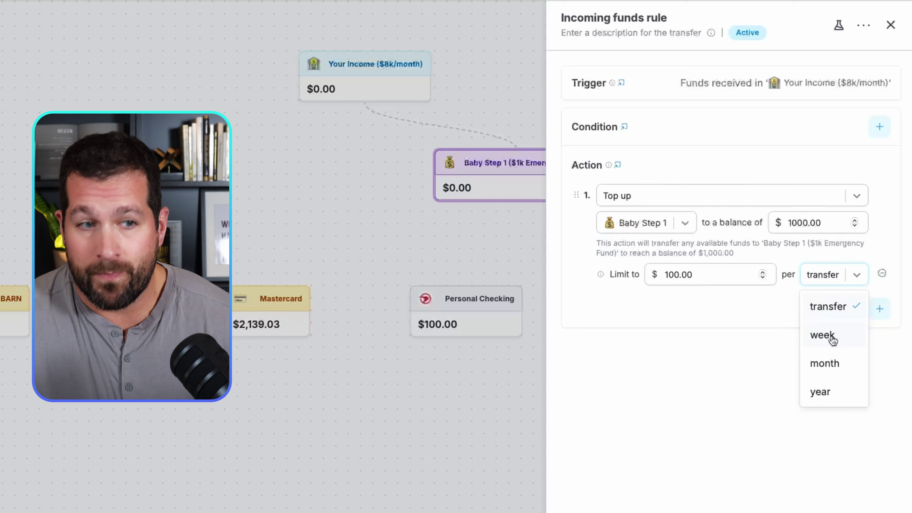
left_click(833, 307)
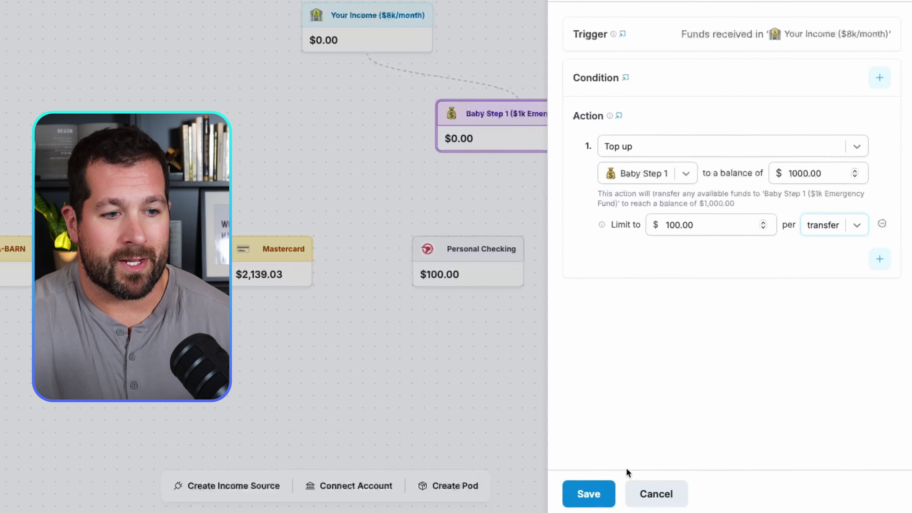
left_click(593, 495)
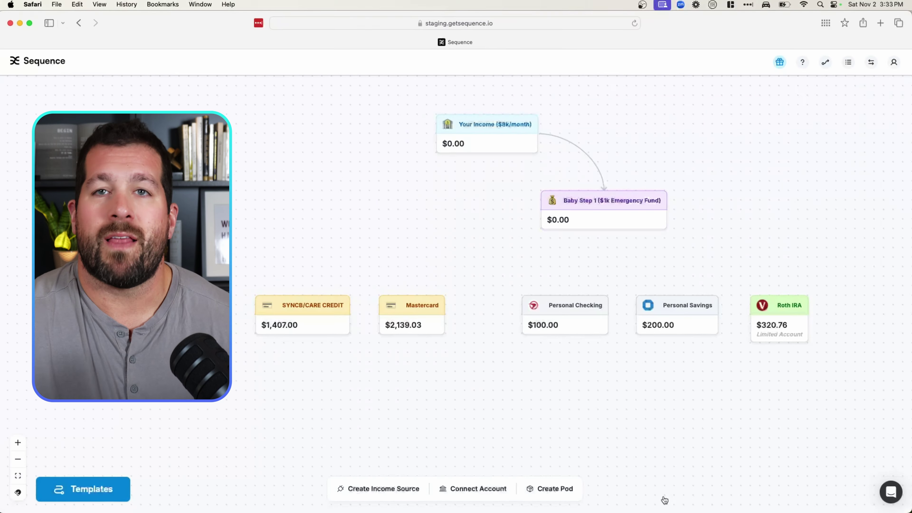
Step: Add a second action to the income rule transferring 100% of remaining incoming funds to Personal Checking, and save it
mouse_move(603, 179)
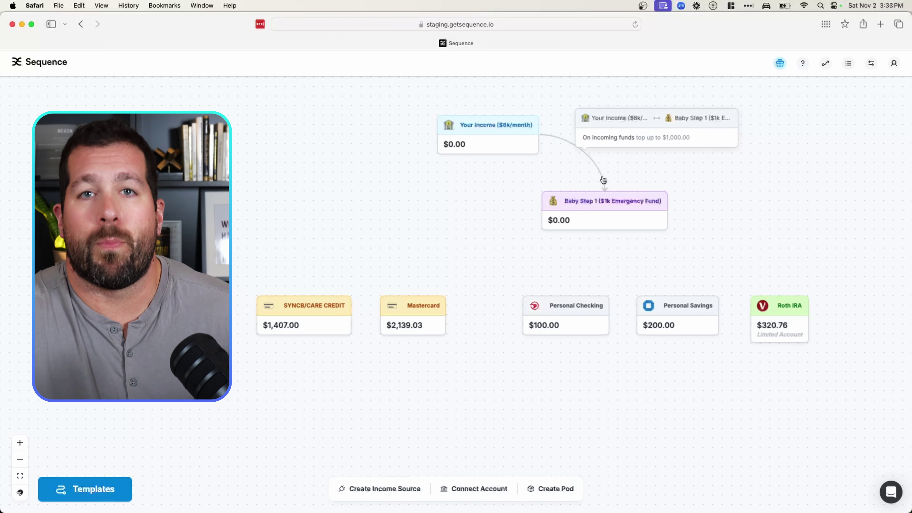
left_click(603, 180)
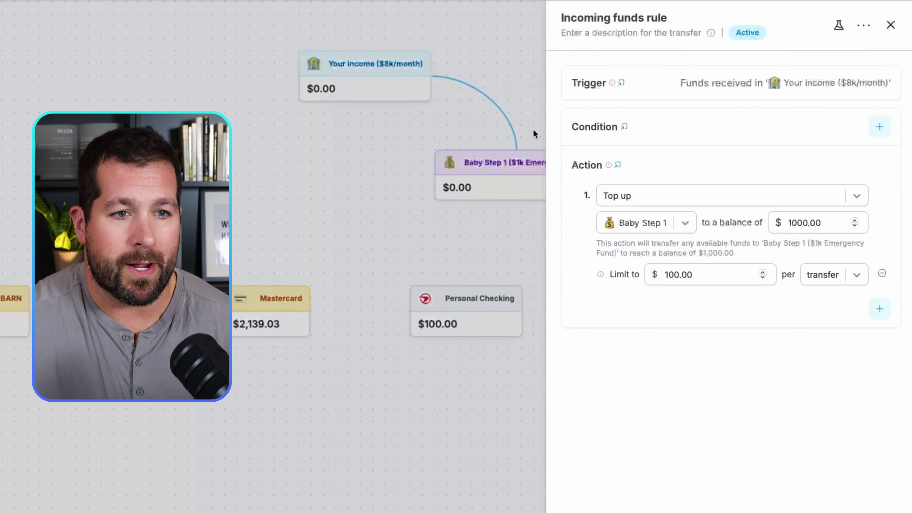
left_click(882, 311)
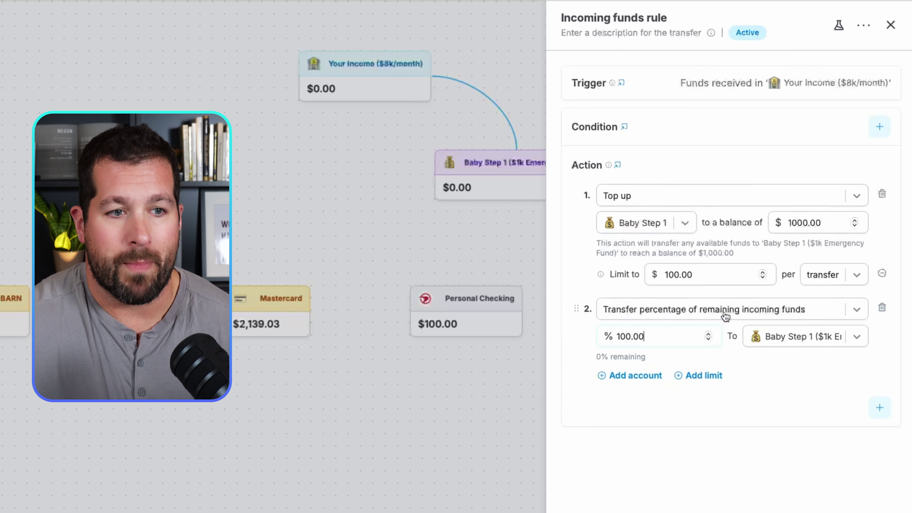
left_click(780, 338)
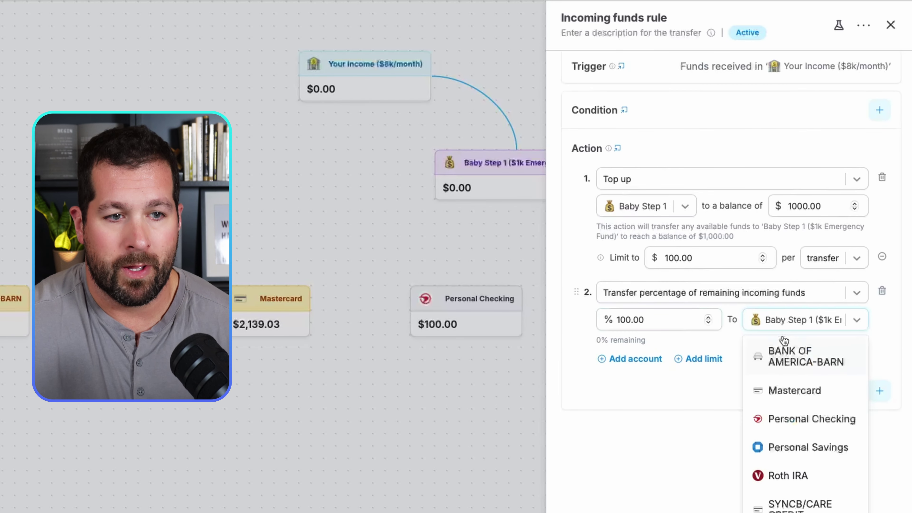
left_click(808, 420)
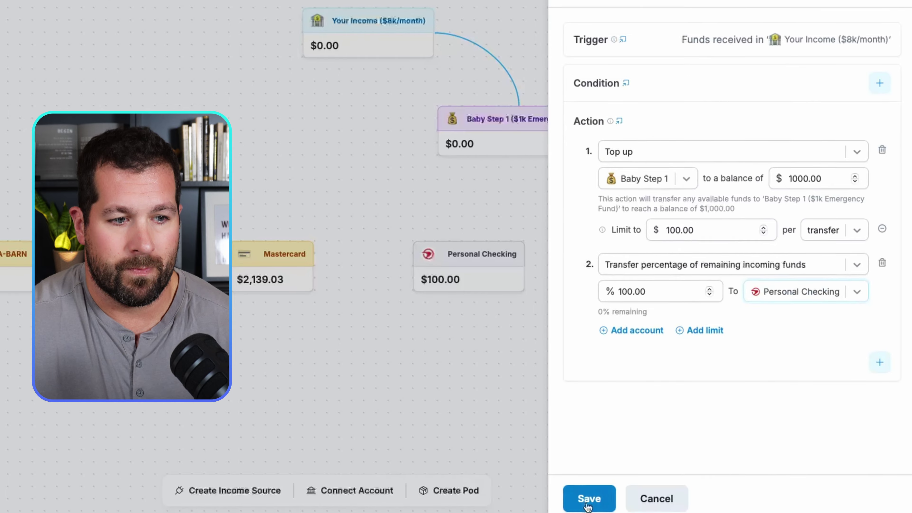
left_click(586, 493)
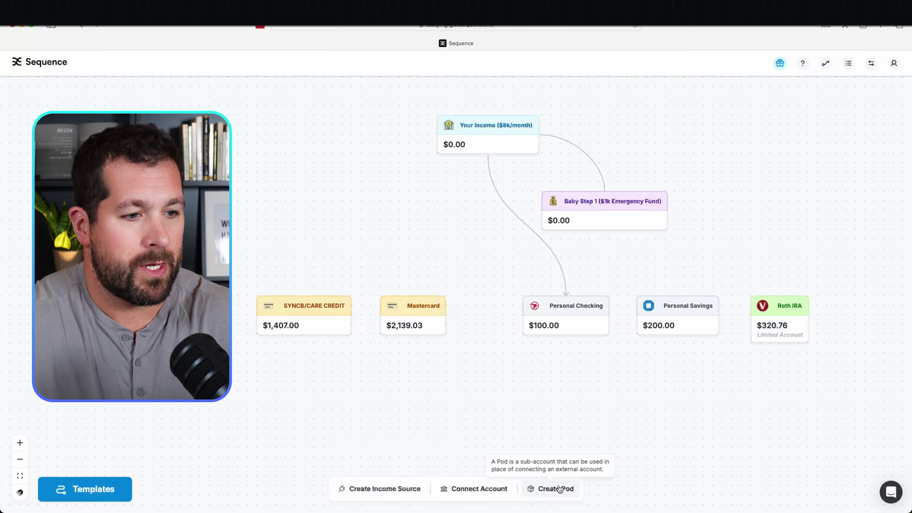
Step: Create a pod named "Baby Step 2 (Debt Payoff)" with the default beneficiary
left_click(571, 492)
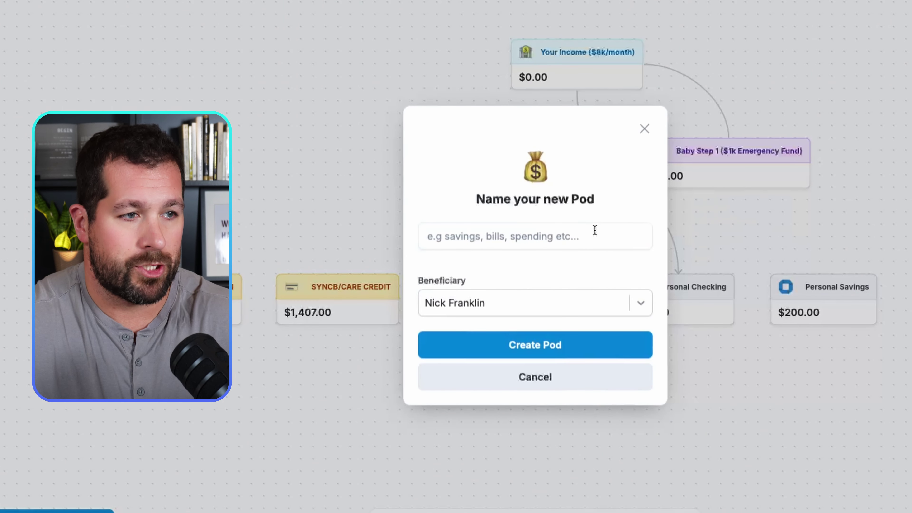
type("Baby Step 2 (Debt Payoff")
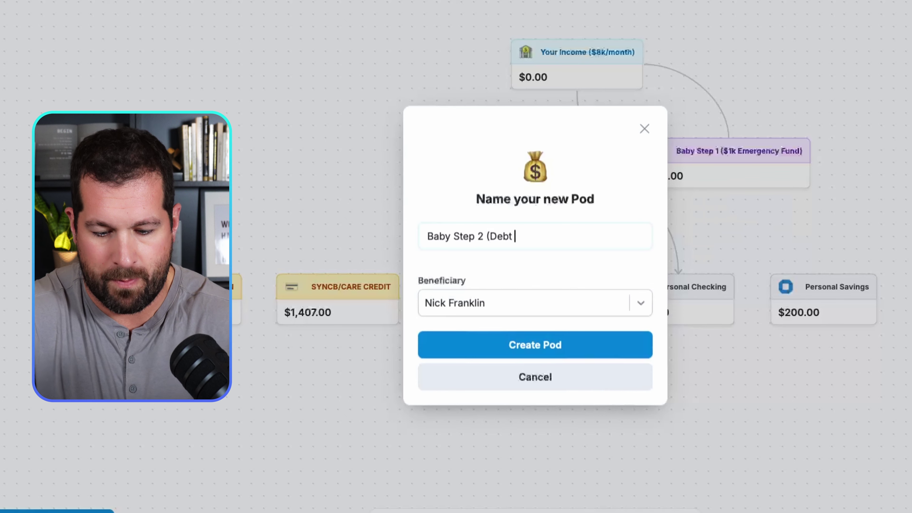
type(")")
left_click(586, 345)
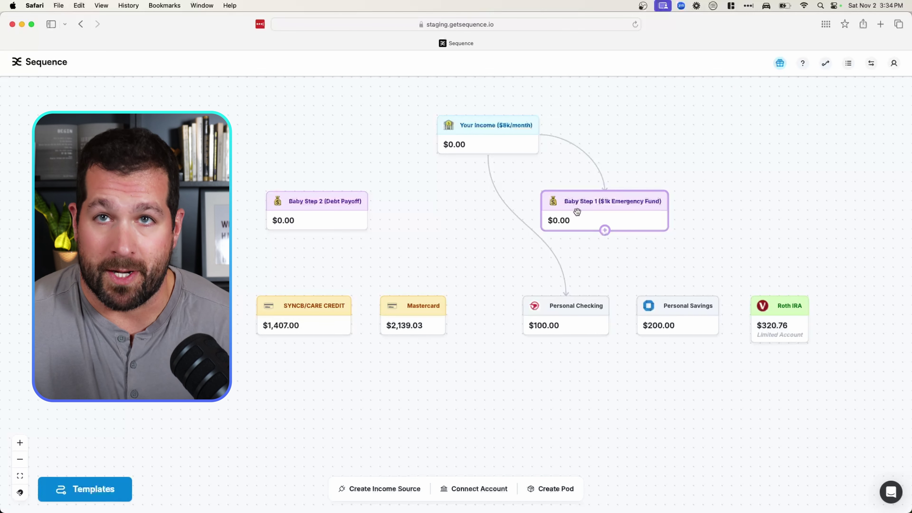
Step: Add a fixed $500 transfer to Baby Step 2 (Debt Payoff) as the income rule's second action, ahead of Personal Checking, and save
left_click(576, 149)
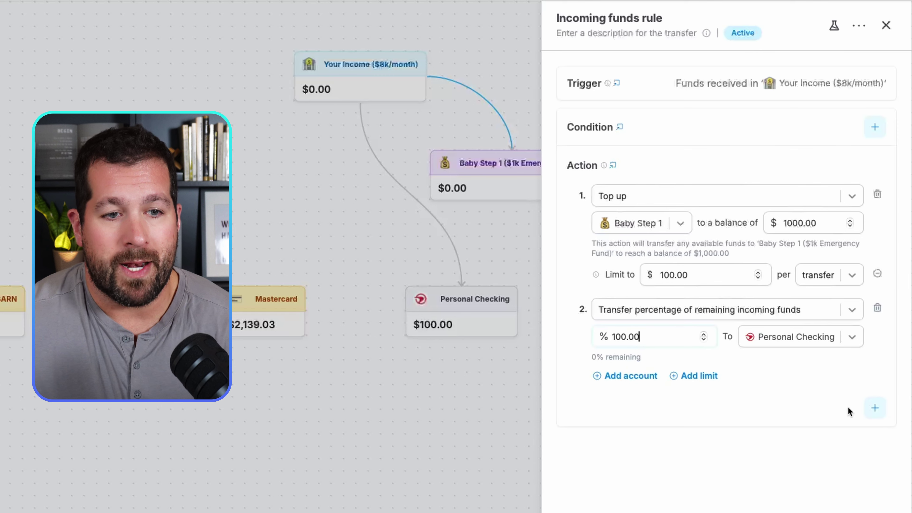
left_click(875, 410)
left_click(621, 413)
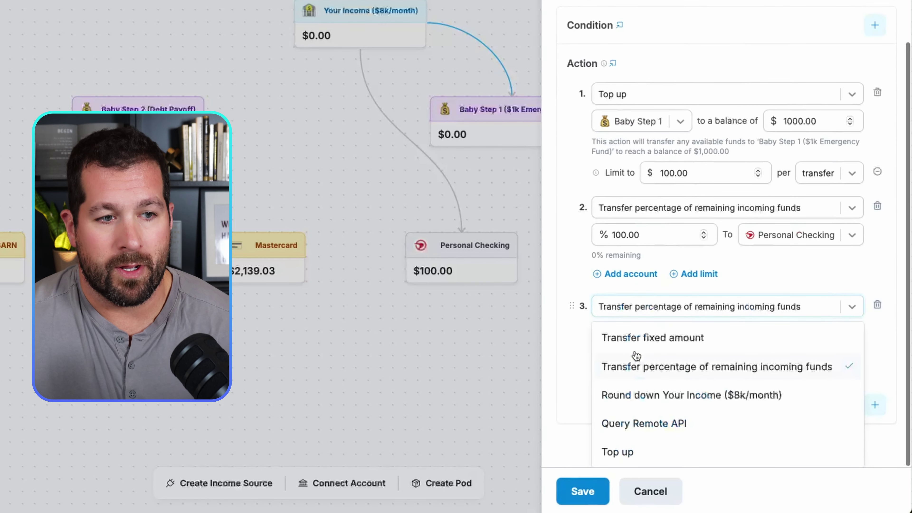
left_click(649, 339)
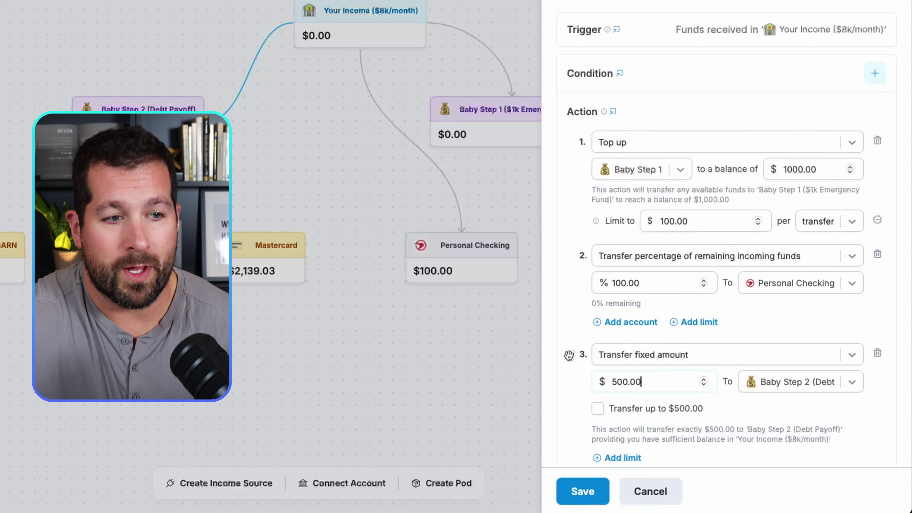
left_click_drag(571, 354, 570, 250)
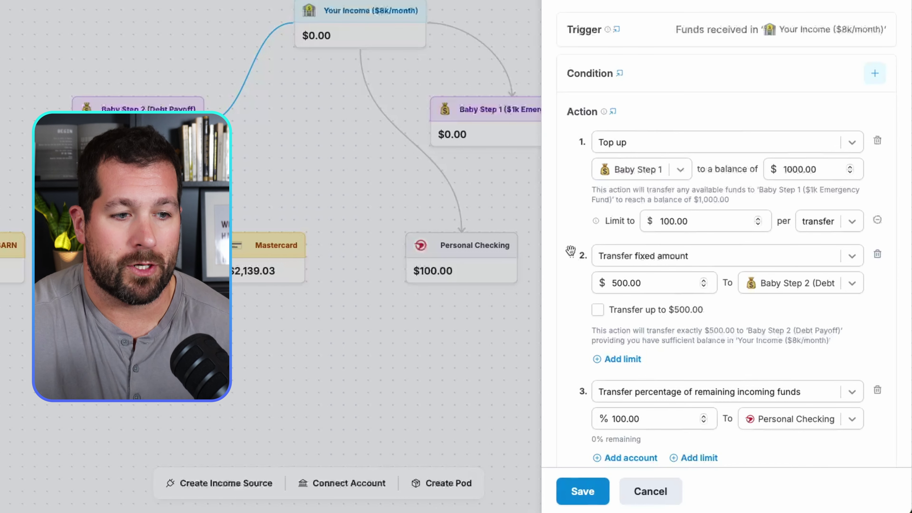
left_click(582, 491)
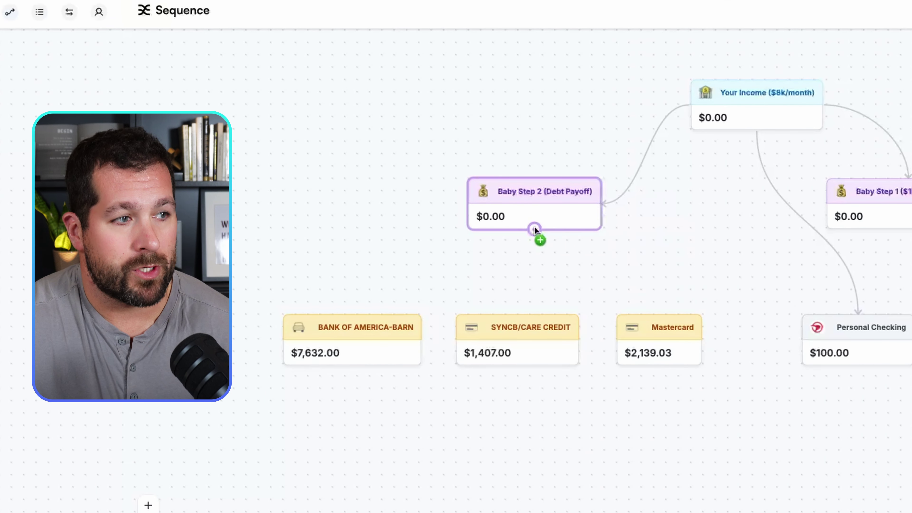
Step: Create a date-triggered rule from Baby Step 2 (Debt Payoff) to BANK OF AMERICA-BARN, scheduled monthly on the 1st
left_click_drag(535, 229, 390, 317)
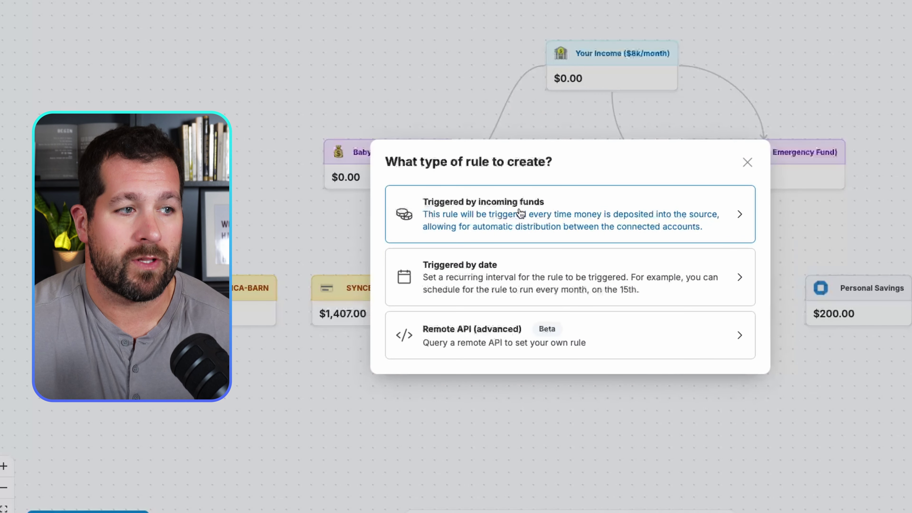
left_click(504, 279)
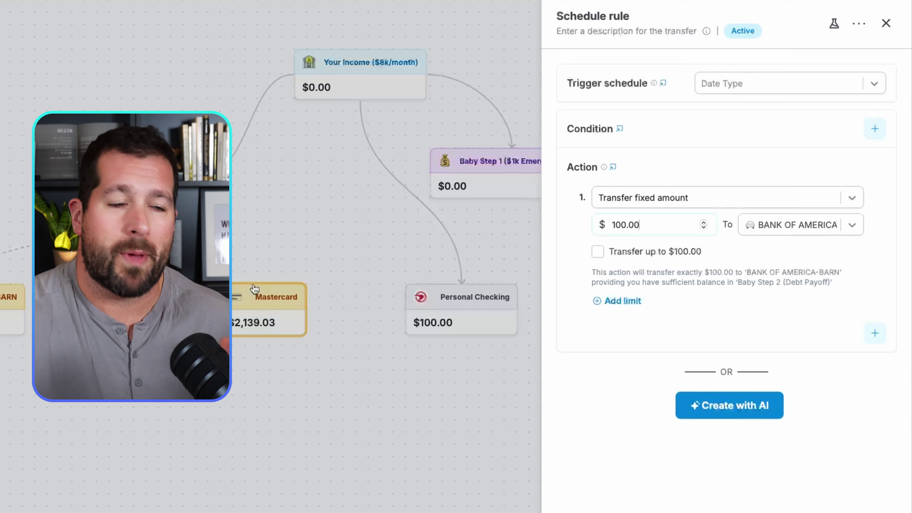
left_click(737, 89)
left_click(742, 144)
left_click(748, 112)
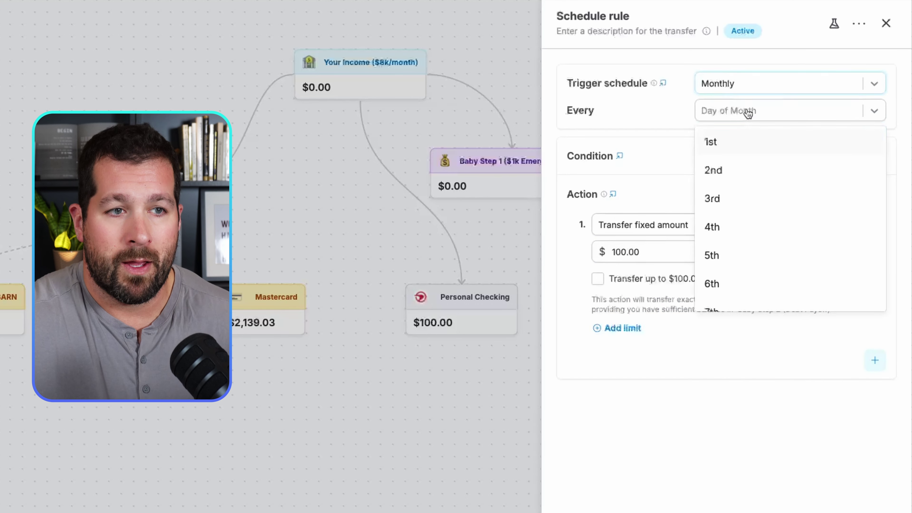
left_click(742, 143)
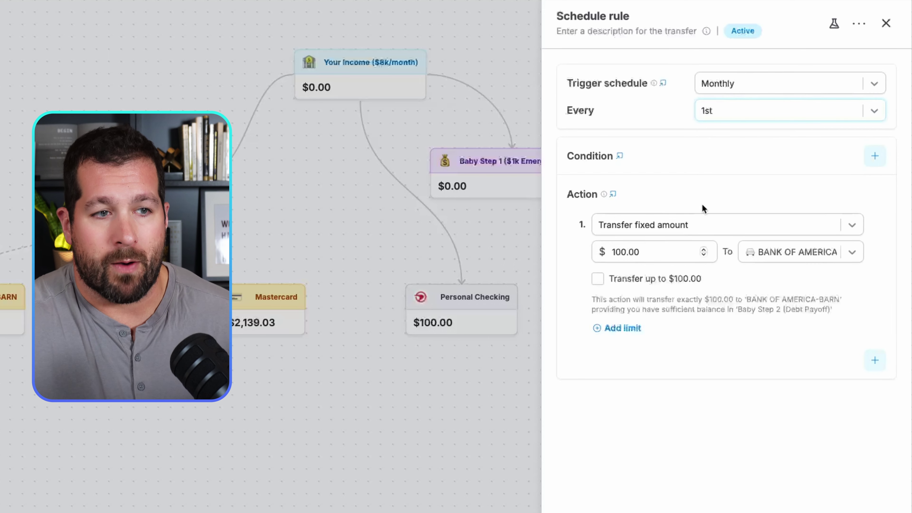
Step: Set the scheduled rule's action to Execute Snowball using 100% of the pod's balance
left_click(683, 225)
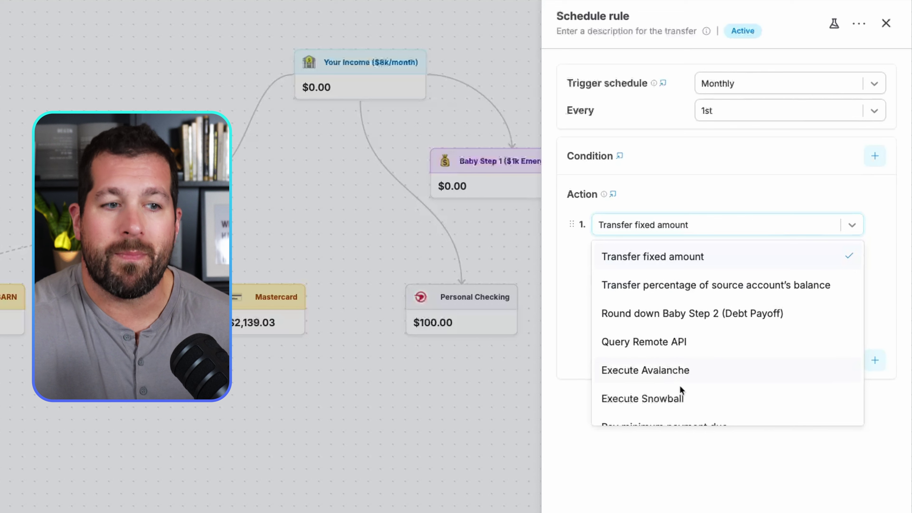
left_click(680, 399)
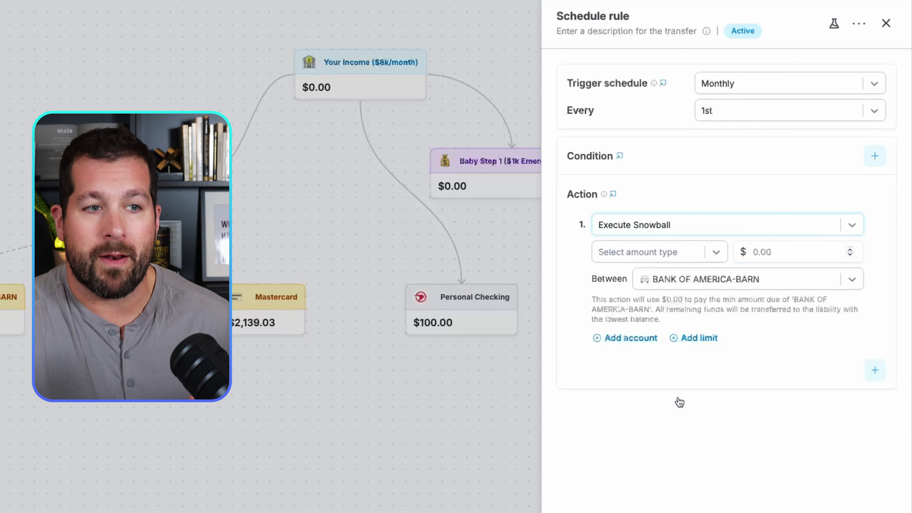
left_click(651, 253)
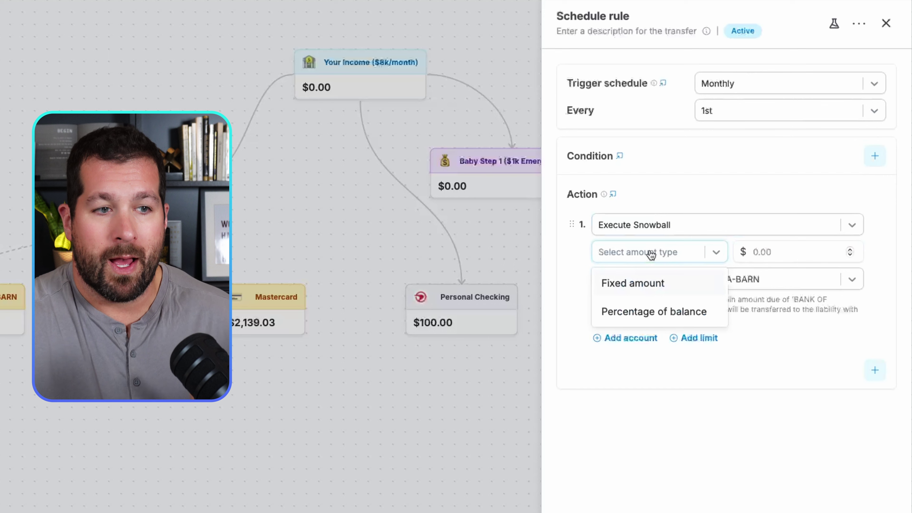
left_click(647, 312)
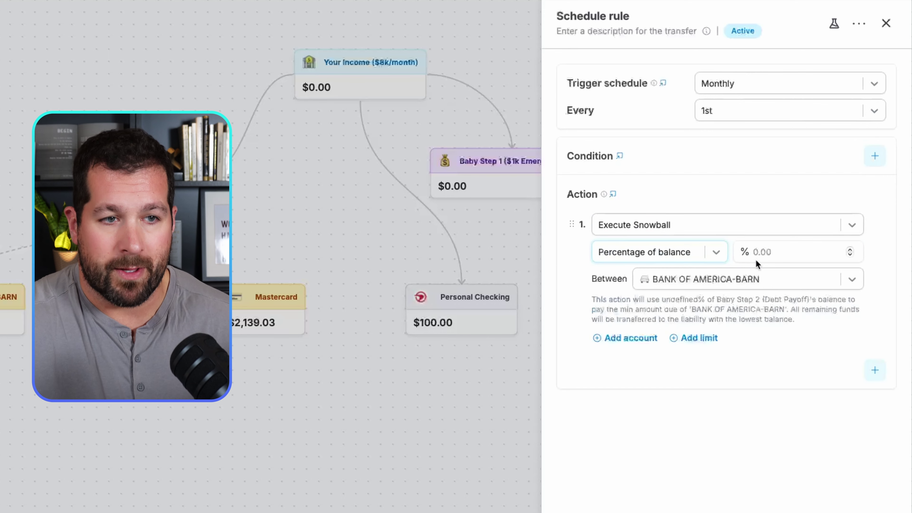
left_click(770, 253)
type("100")
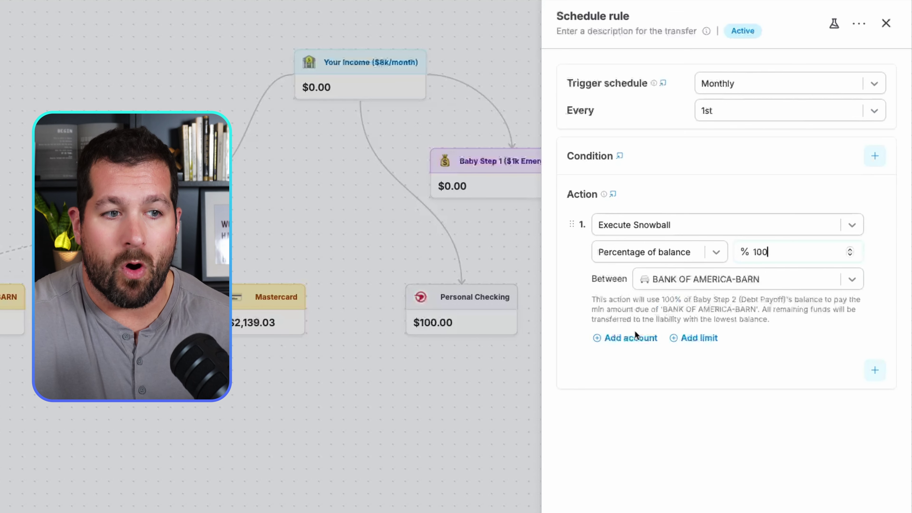
Step: Add Mastercard and SYNCB/CARE CREDIT to the snowball action's accounts and save the rule
left_click(629, 339)
left_click(647, 315)
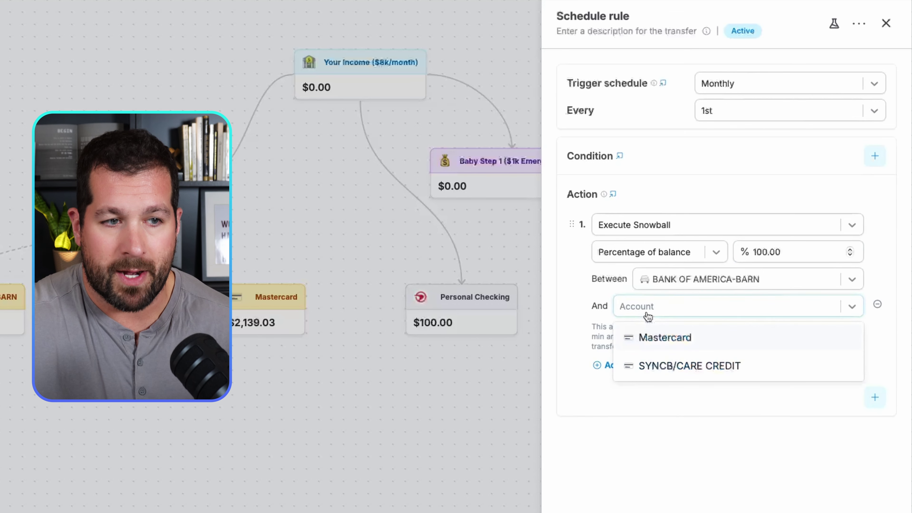
left_click(659, 338)
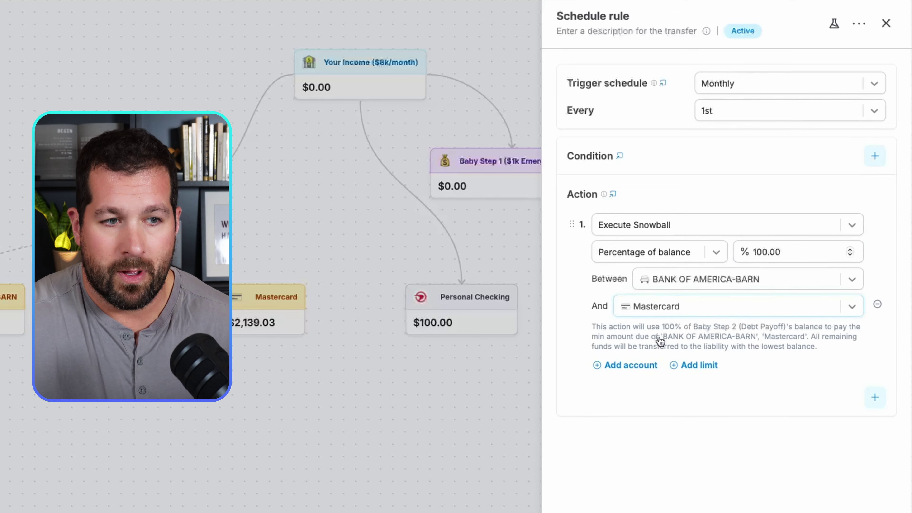
left_click(631, 365)
left_click(658, 339)
left_click(670, 363)
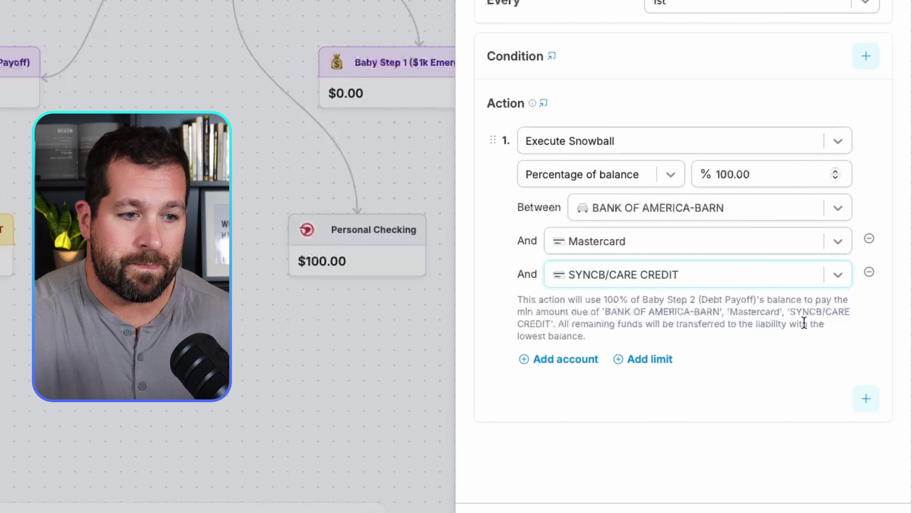
left_click(535, 484)
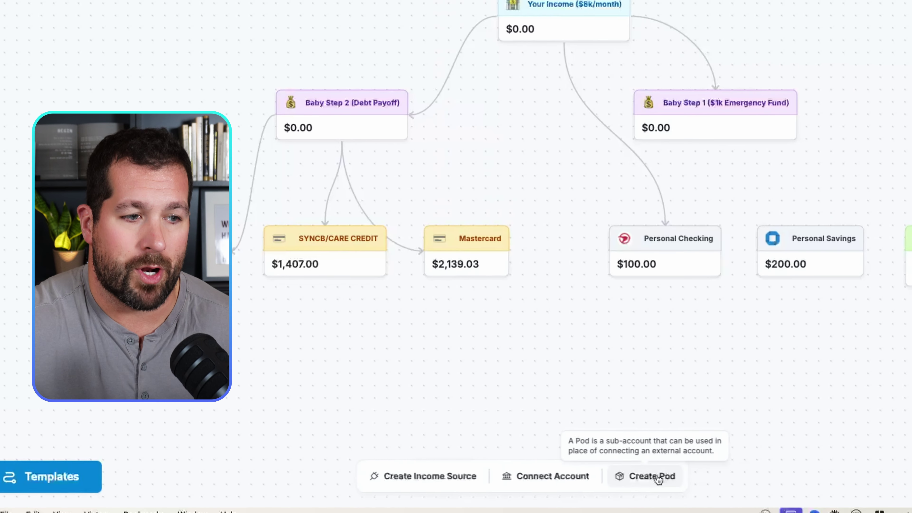
Step: Create a pod named "Baby Step 3 (3 Months Living Expenses)" with the default beneficiary
left_click(652, 480)
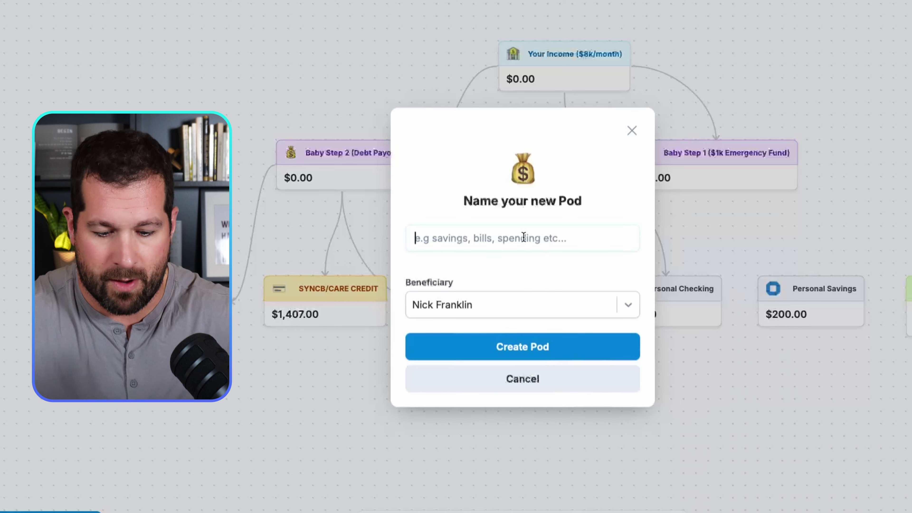
type("Baby Step 3 (3")
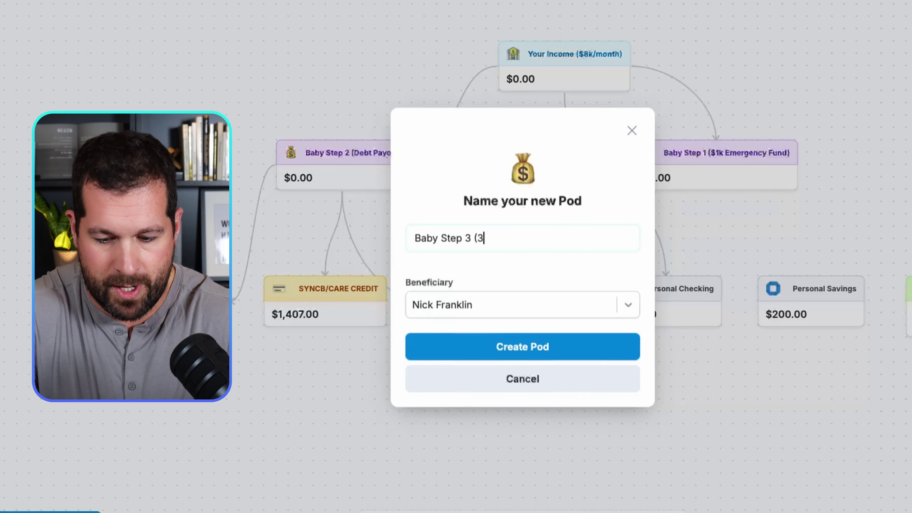
type(" Months Living Expenses)")
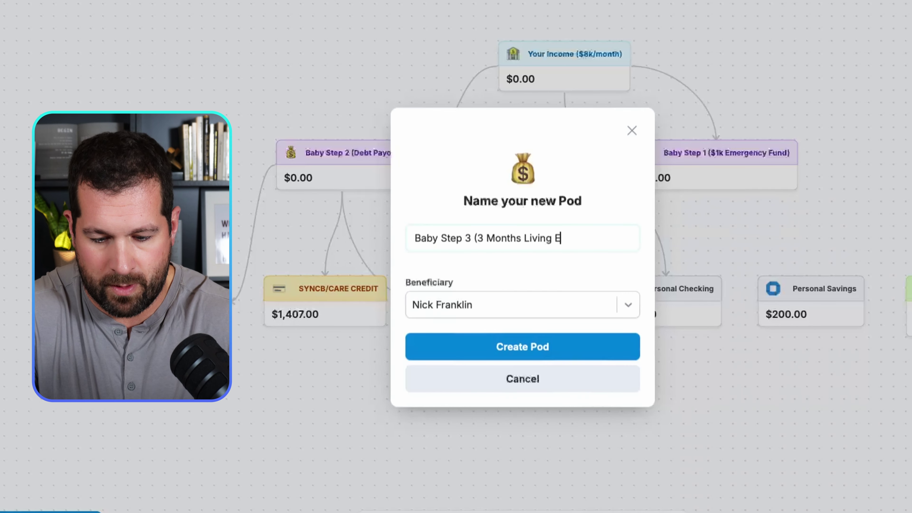
left_click(515, 346)
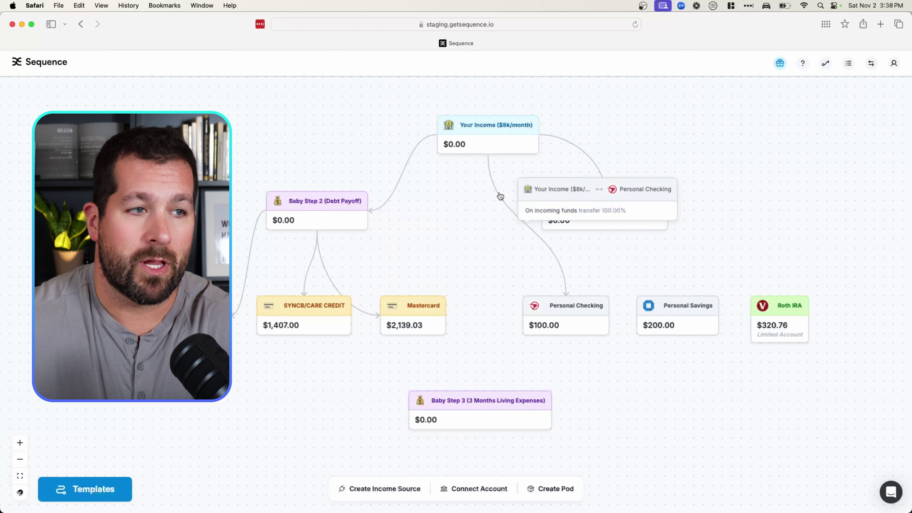
Step: In the income rule, add a new action at the end and delete the fixed transfer to Baby Step 2 (Debt Payoff)
left_click(499, 196)
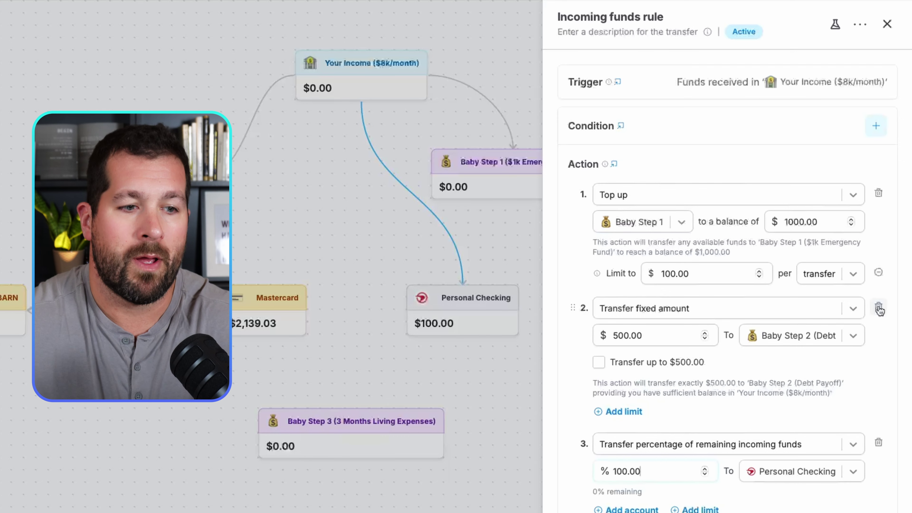
scroll(879, 309, "down", 2)
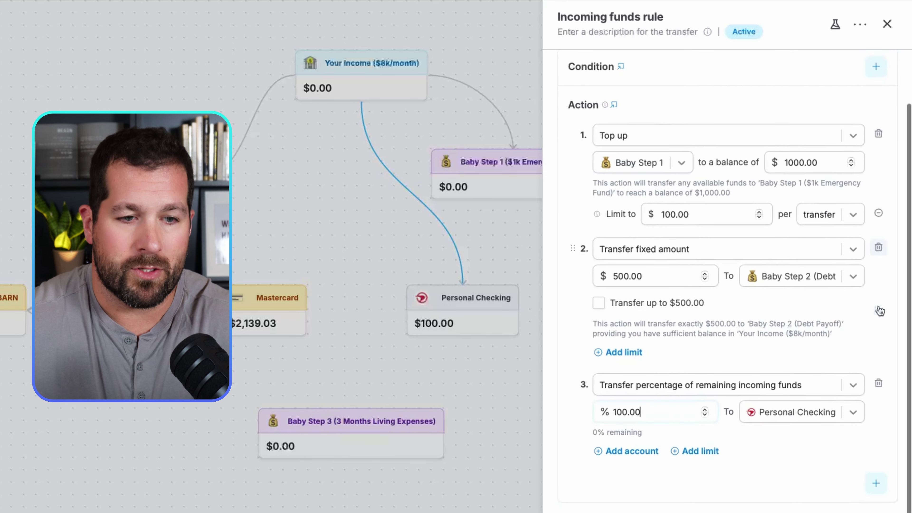
left_click(876, 489)
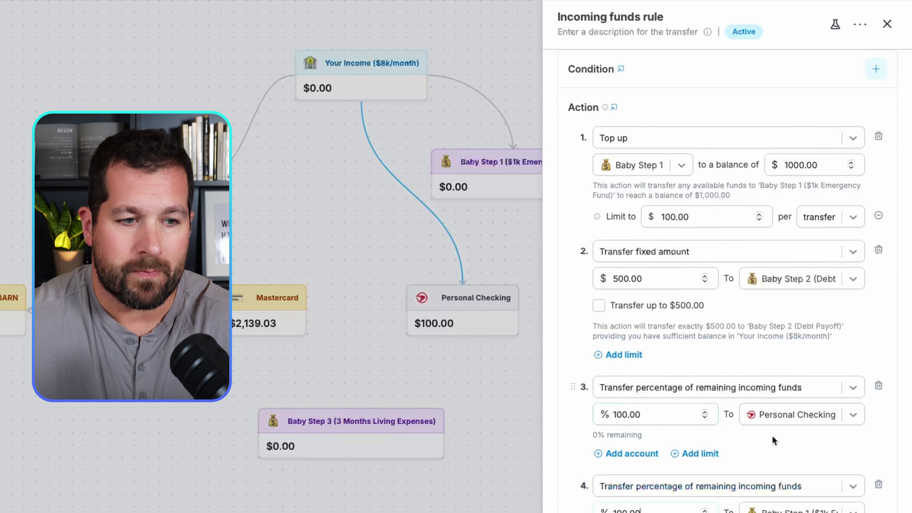
scroll(773, 439, "down", 3)
scroll(772, 439, "down", 1)
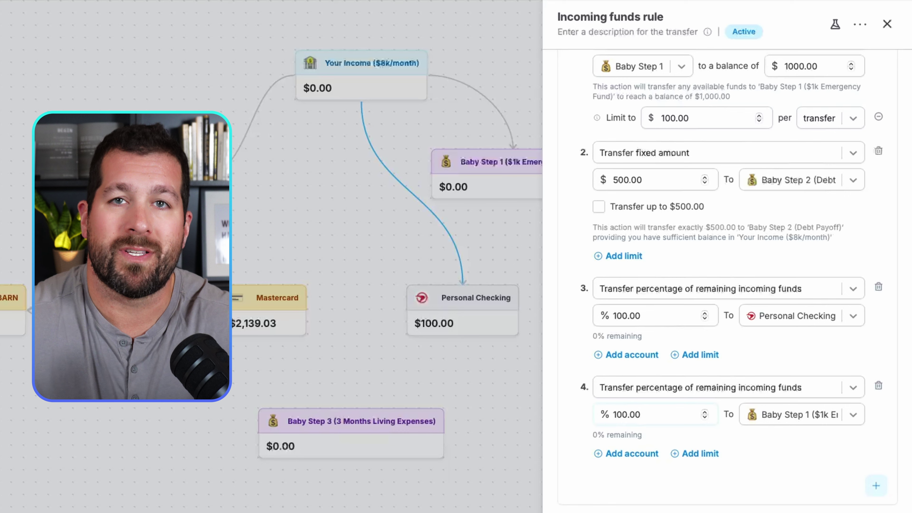
left_click(878, 151)
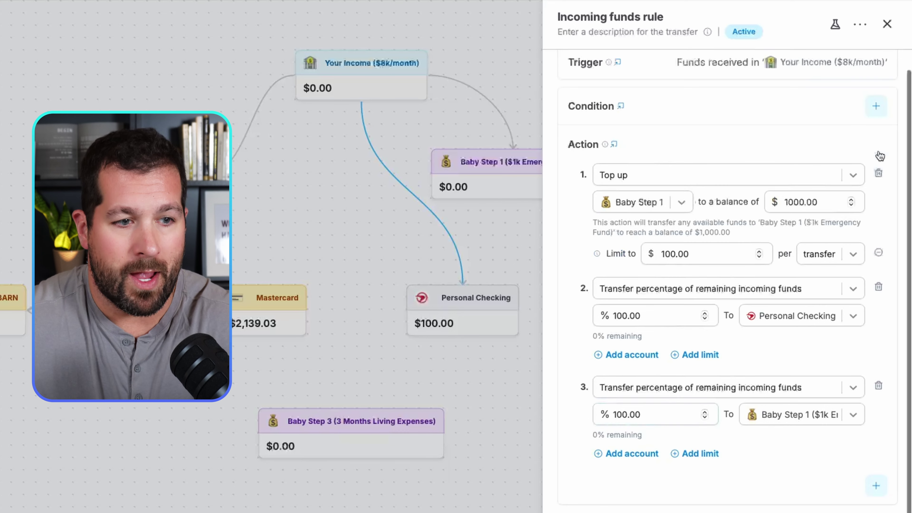
Step: Set the income rule's last action to a fixed $500 transfer to Baby Step 3 (3 Months Living Expenses)
left_click(663, 382)
left_click(651, 377)
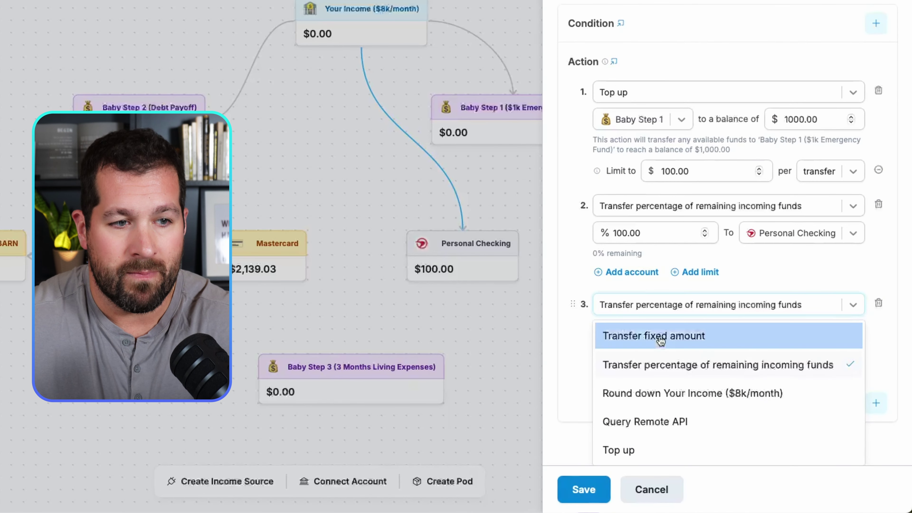
double_click(645, 330)
type("500")
left_click(801, 331)
left_click(800, 396)
scroll(718, 287, "down", 1)
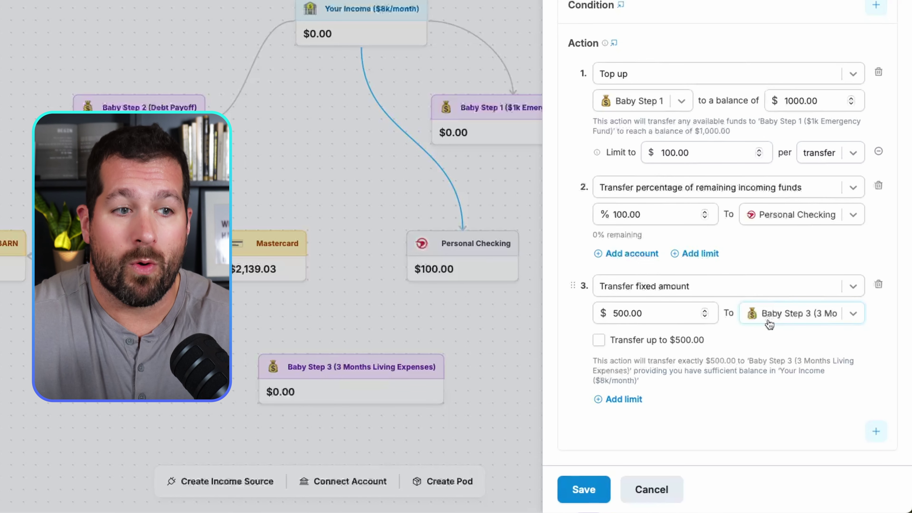
Step: Change the Baby Step 3 action to a top-up with a target balance of $18,000
left_click(705, 290)
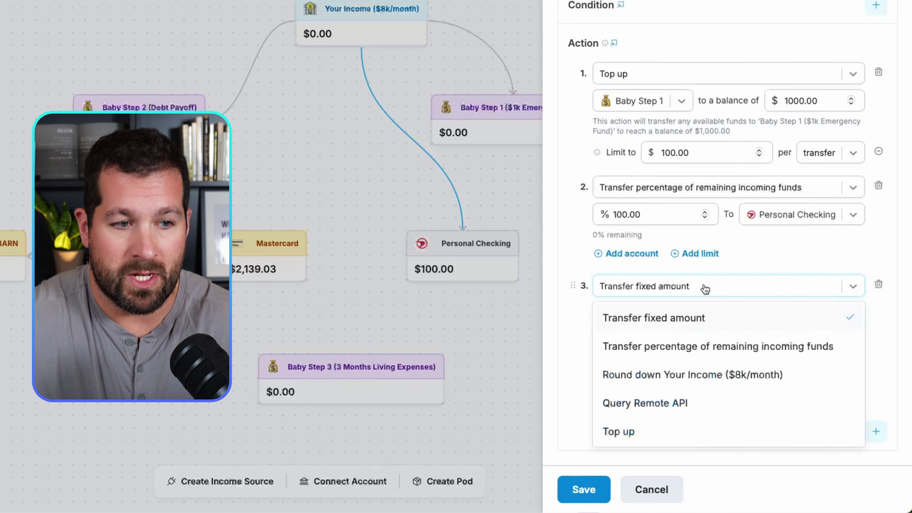
left_click(678, 436)
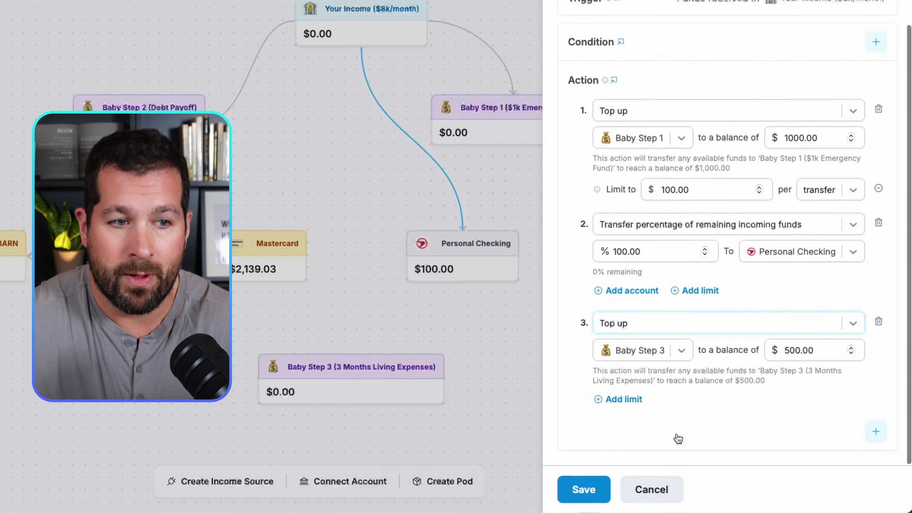
left_click(821, 350)
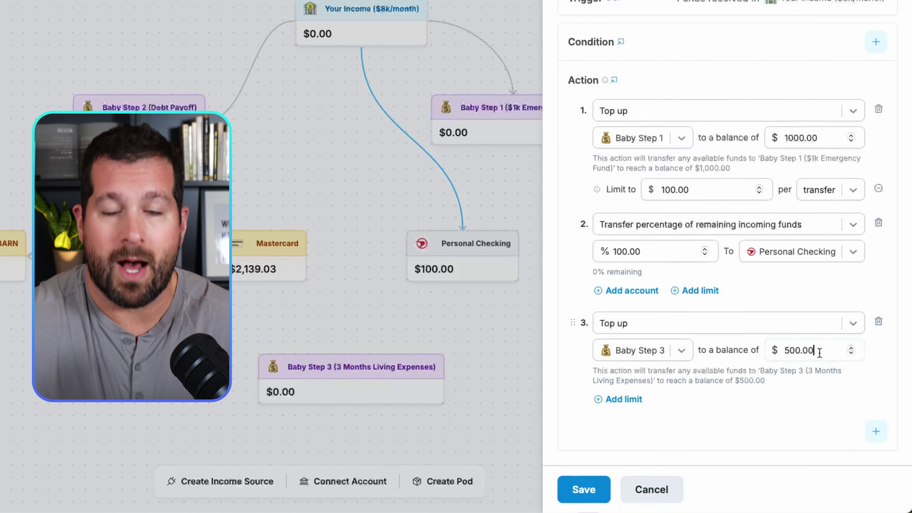
left_click_drag(822, 352, 776, 352)
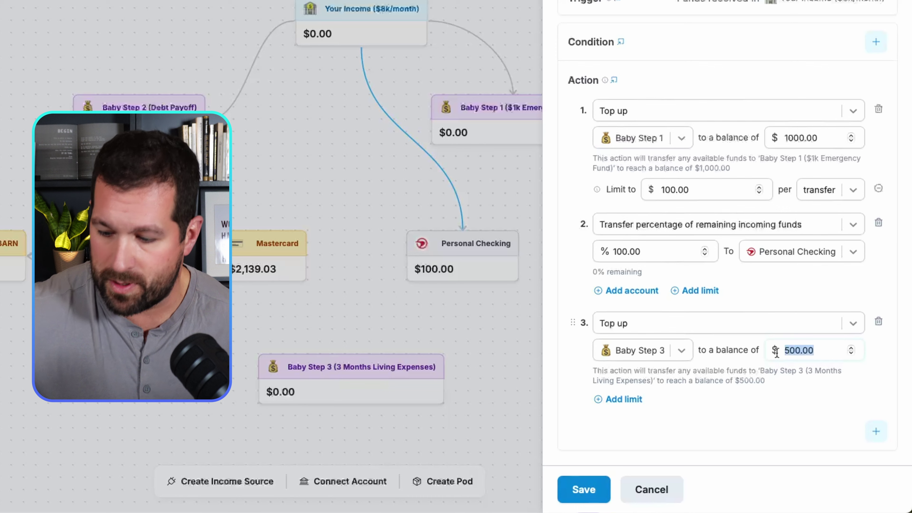
type("18000")
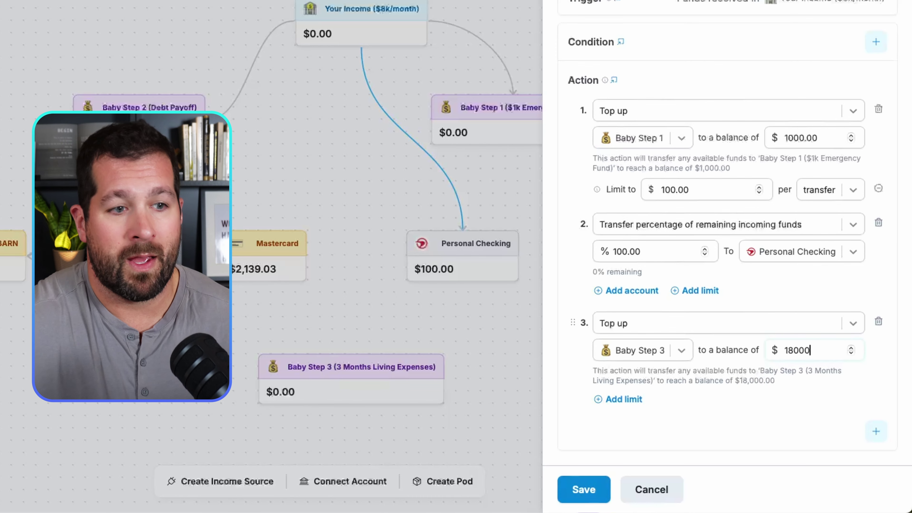
Step: Limit the Baby Step 3 top-up to $500 per transfer, then move it ahead of the Personal Checking transfer and save the rule
left_click(635, 400)
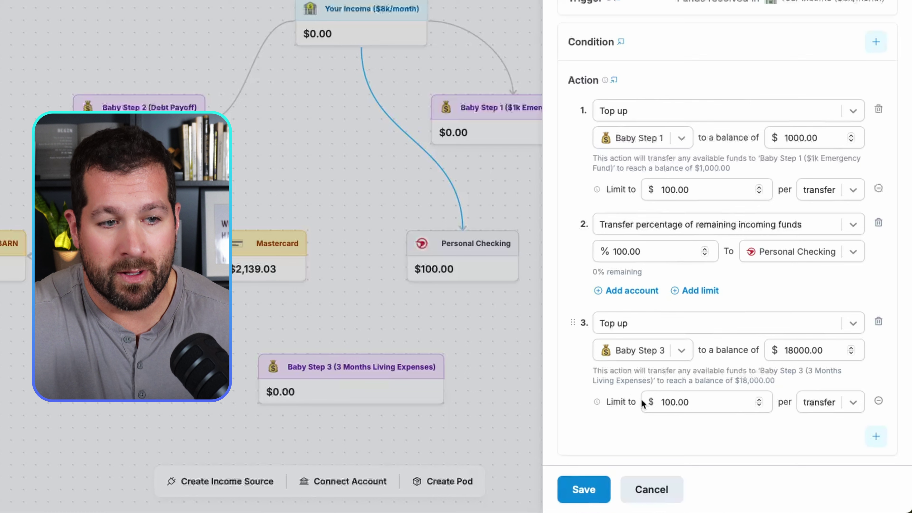
left_click_drag(700, 402, 652, 402)
type("500")
left_click(682, 436)
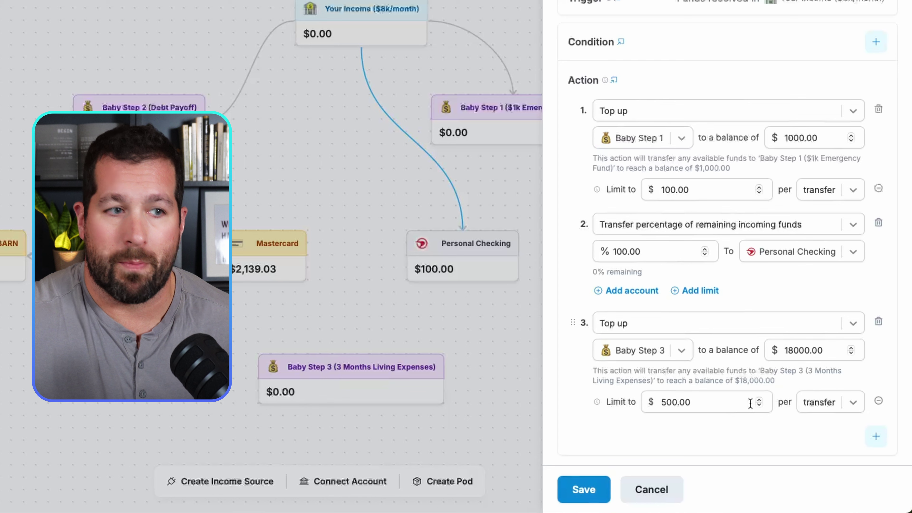
left_click_drag(573, 322, 573, 225)
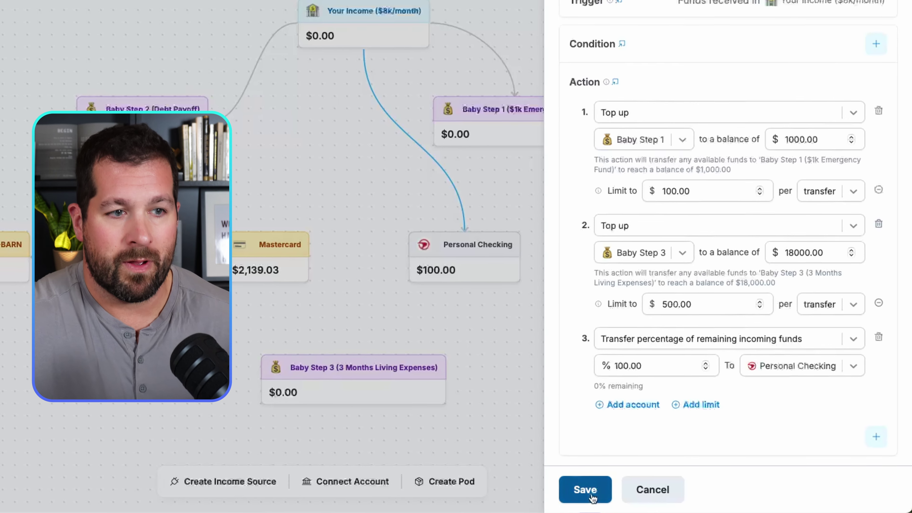
left_click(592, 497)
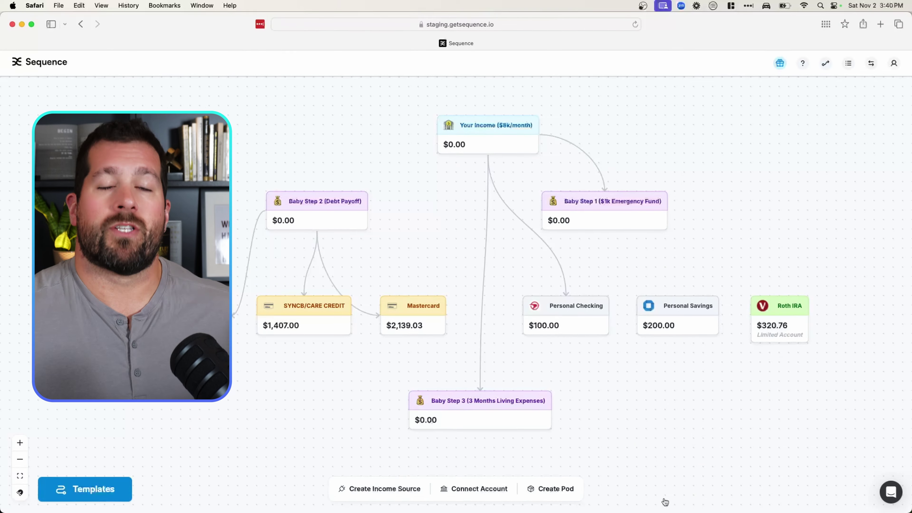